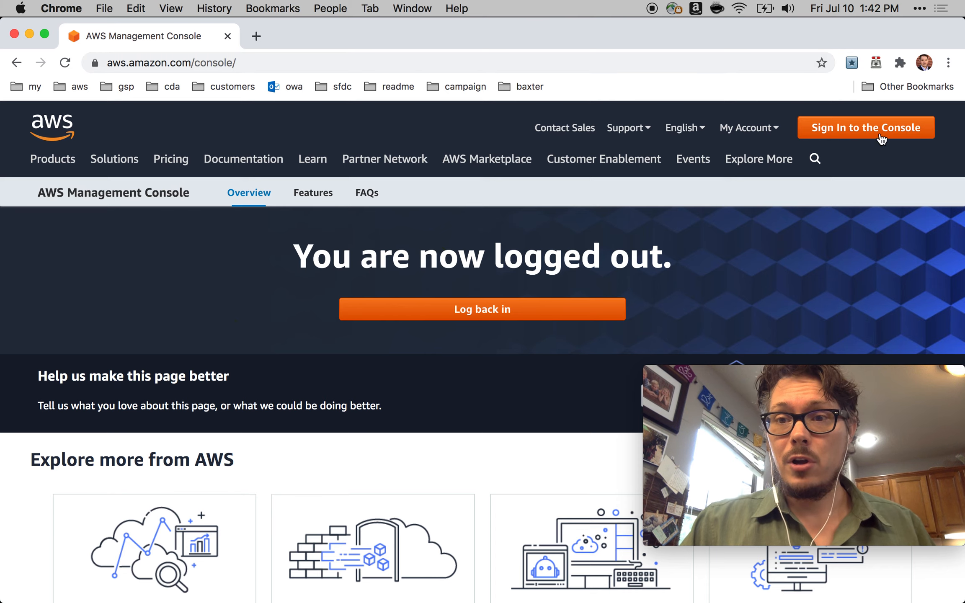
- Sign in to the AWS console as the IAM user with the prefilled credentials and open the S3 service
click(876, 133)
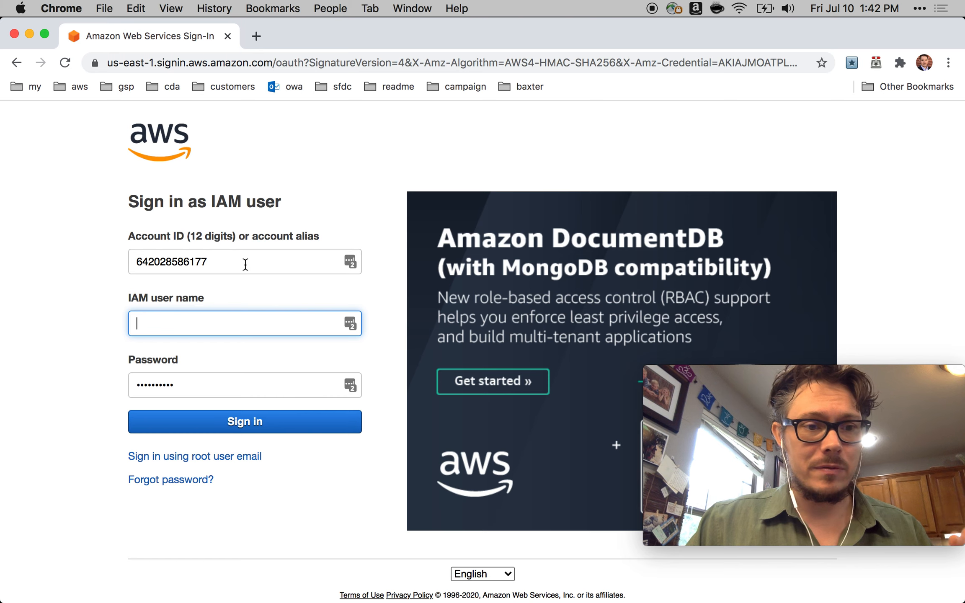
click(270, 421)
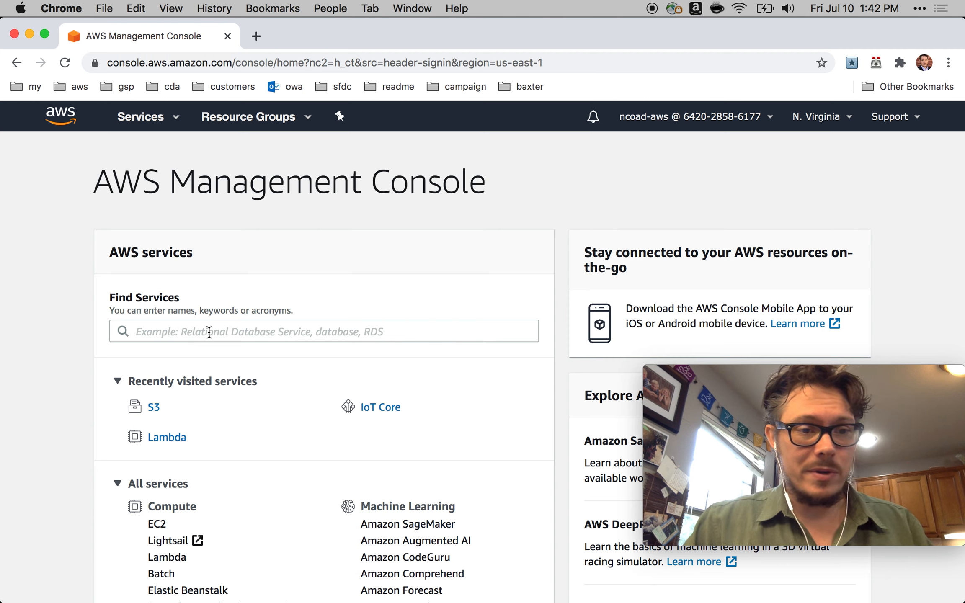
click(210, 333)
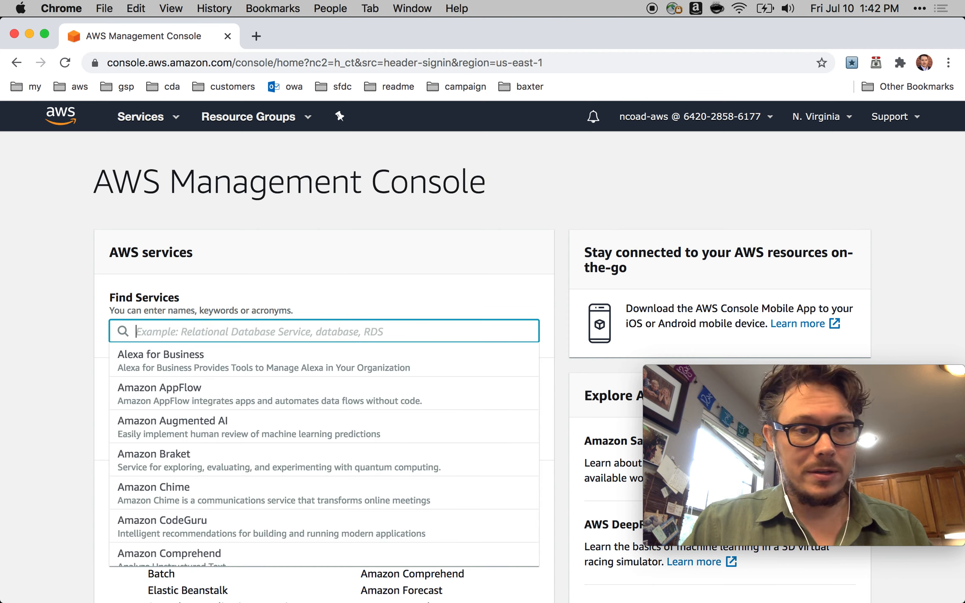
text(s3)
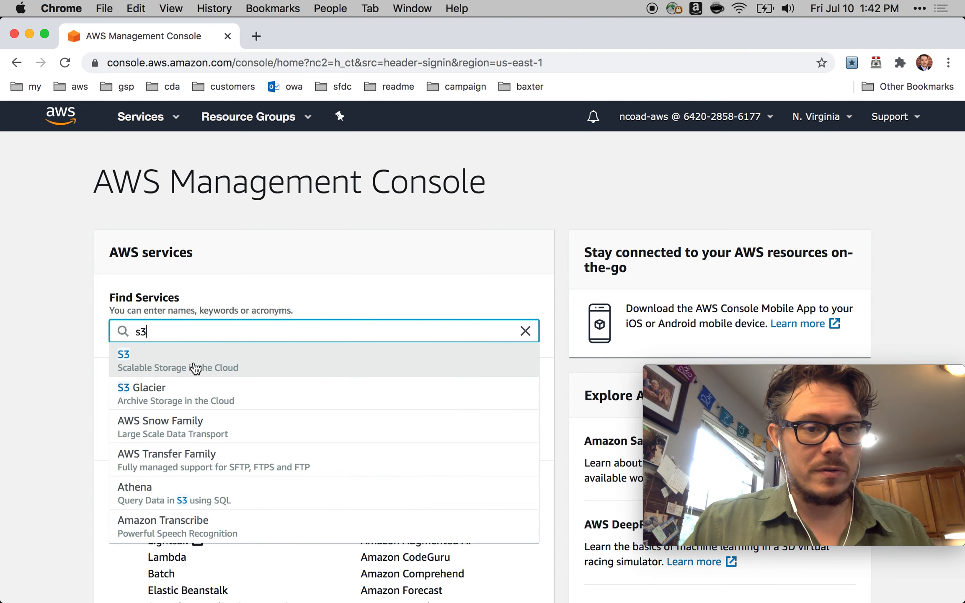
click(195, 368)
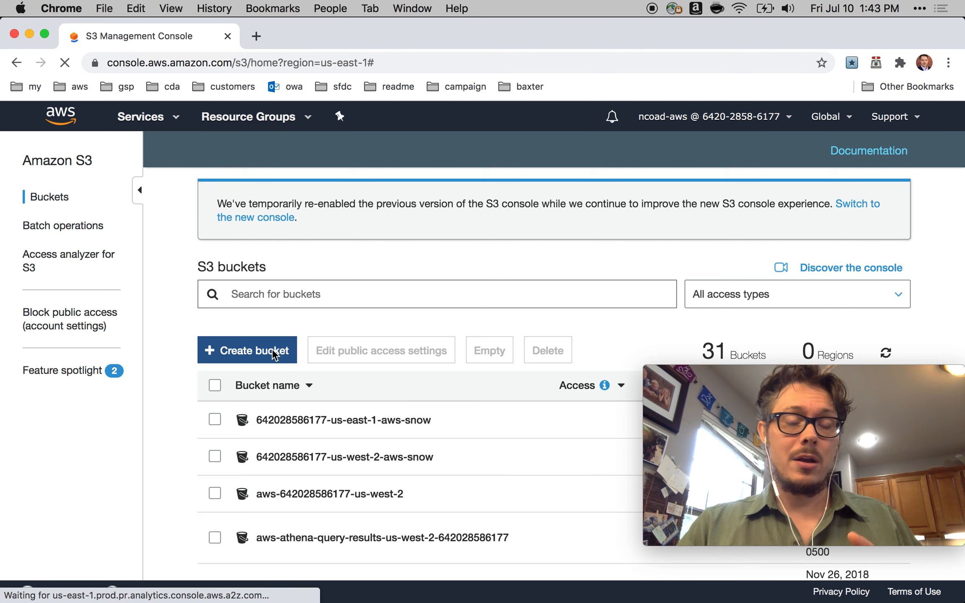
- Start a new bucket named ncoad-demo-03 in US East (N. Virginia), keeping the default configuration options
click(272, 351)
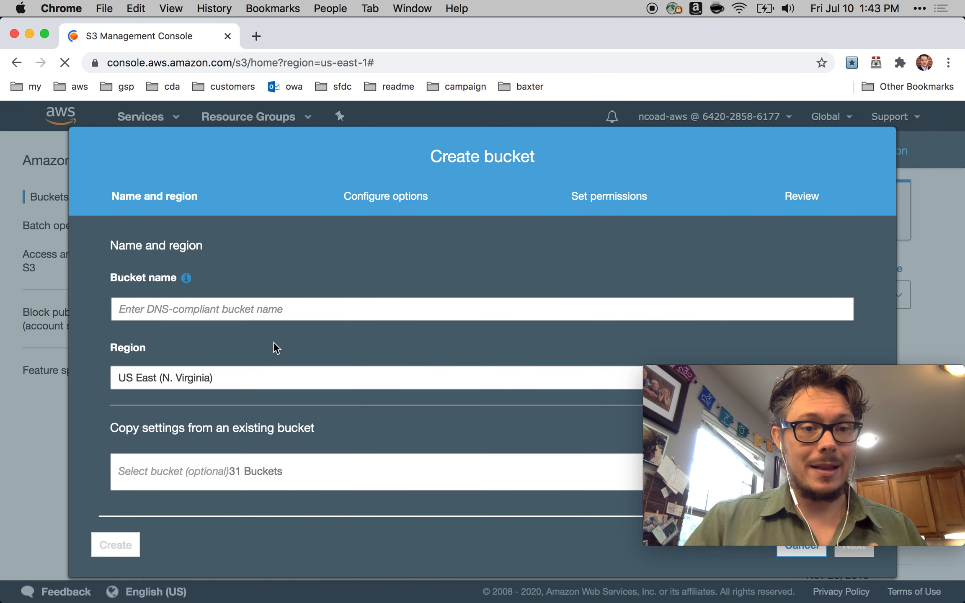
click(278, 309)
text(n)
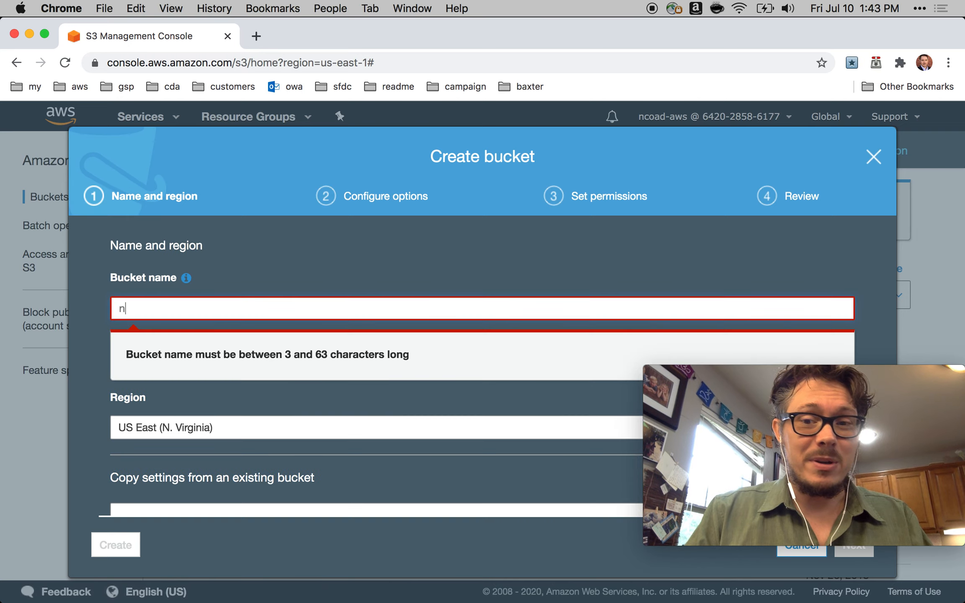
text(coad)
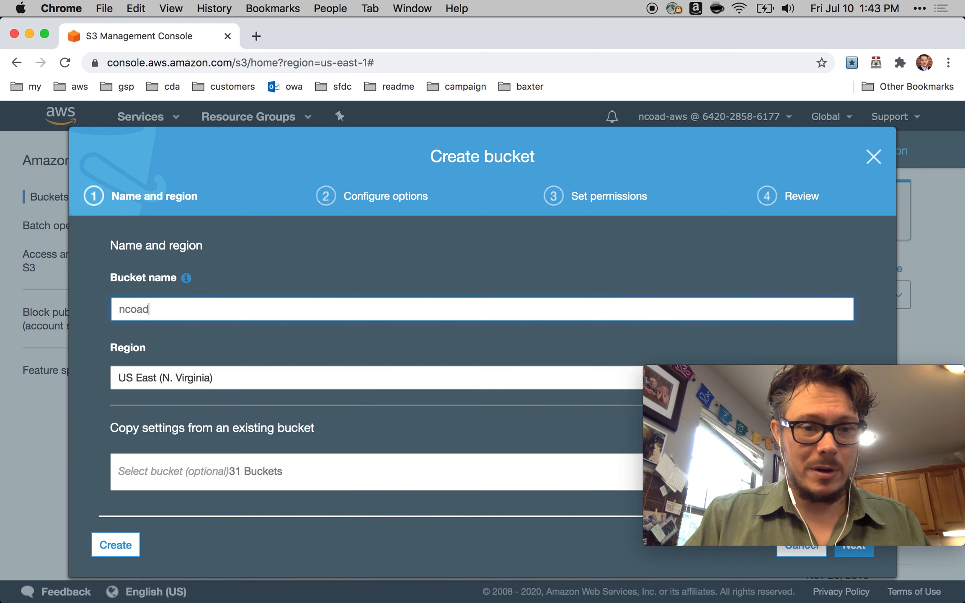
text(-demo-03)
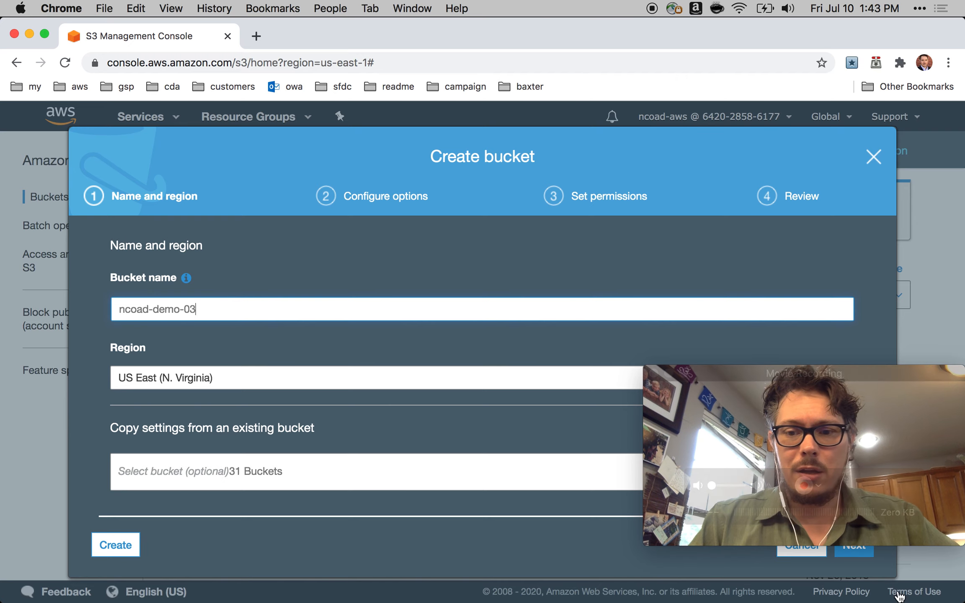
click(855, 554)
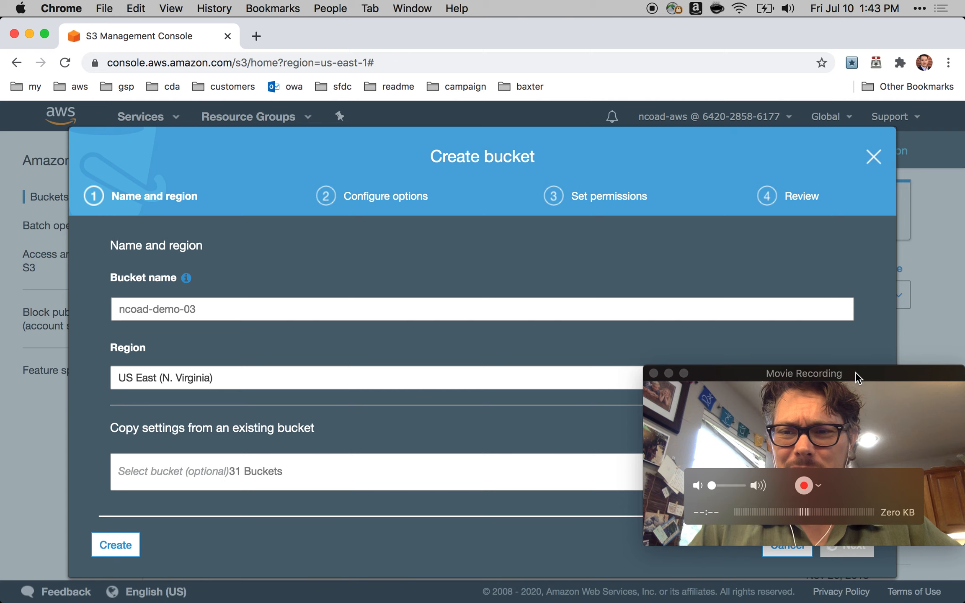
drag(858, 377, 857, 357)
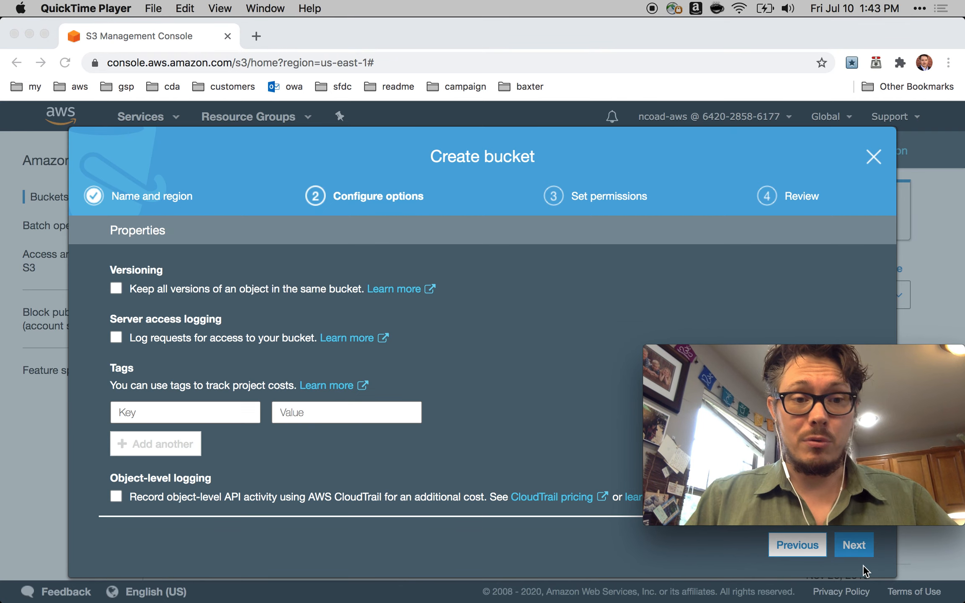
click(863, 551)
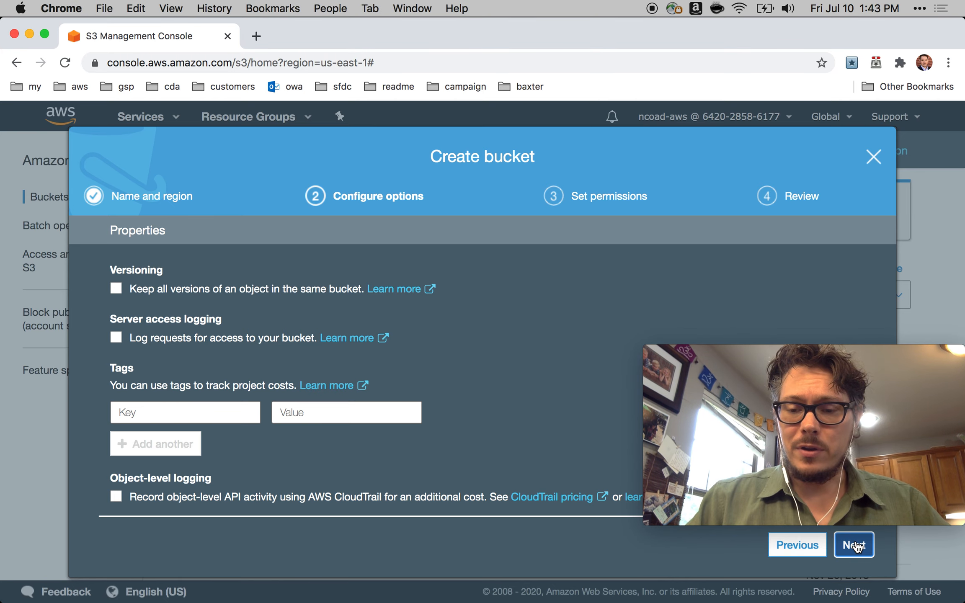
click(860, 547)
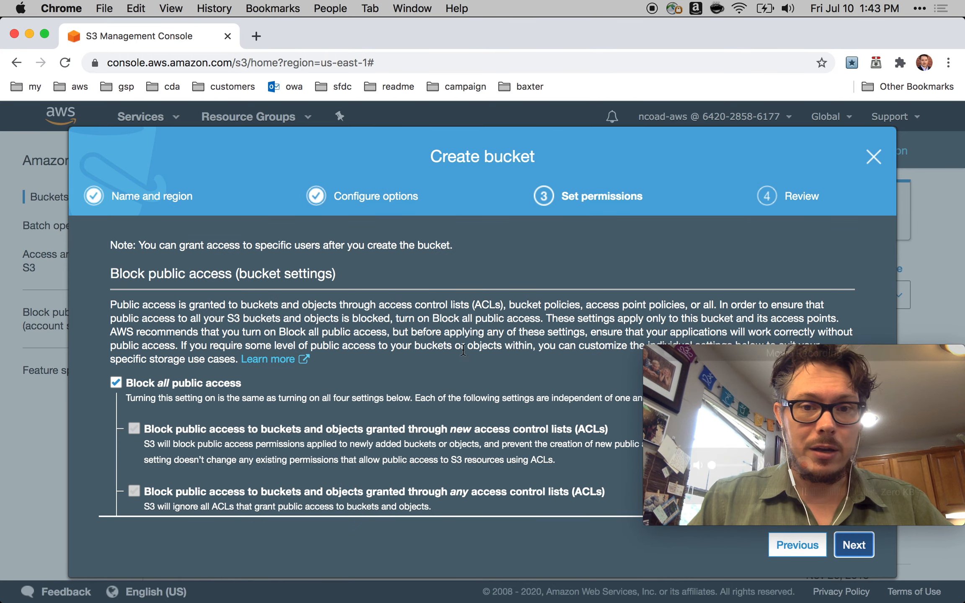
- Turn off Block all public access for the new bucket, acknowledge the public access warning, and create the bucket
click(116, 383)
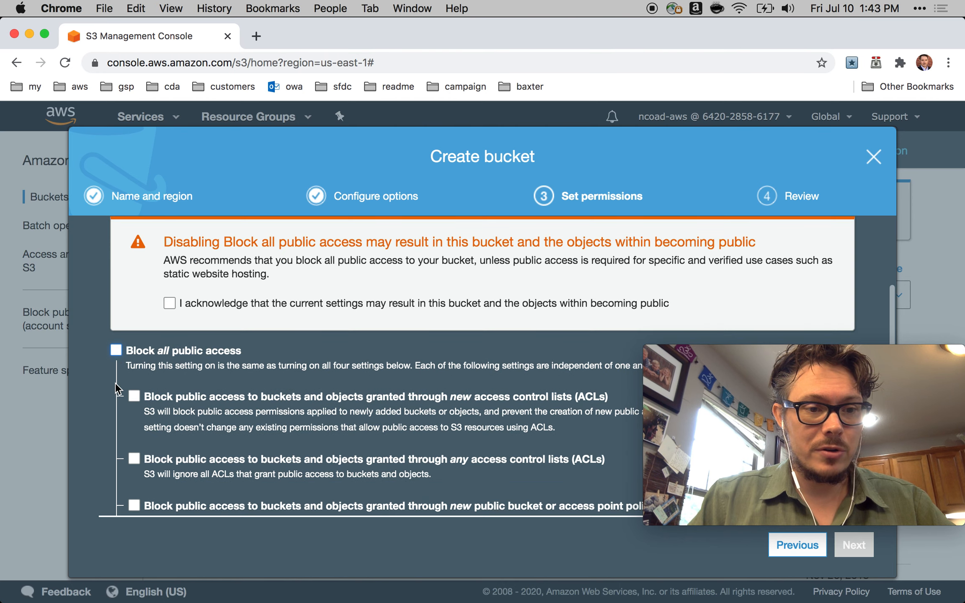
click(172, 306)
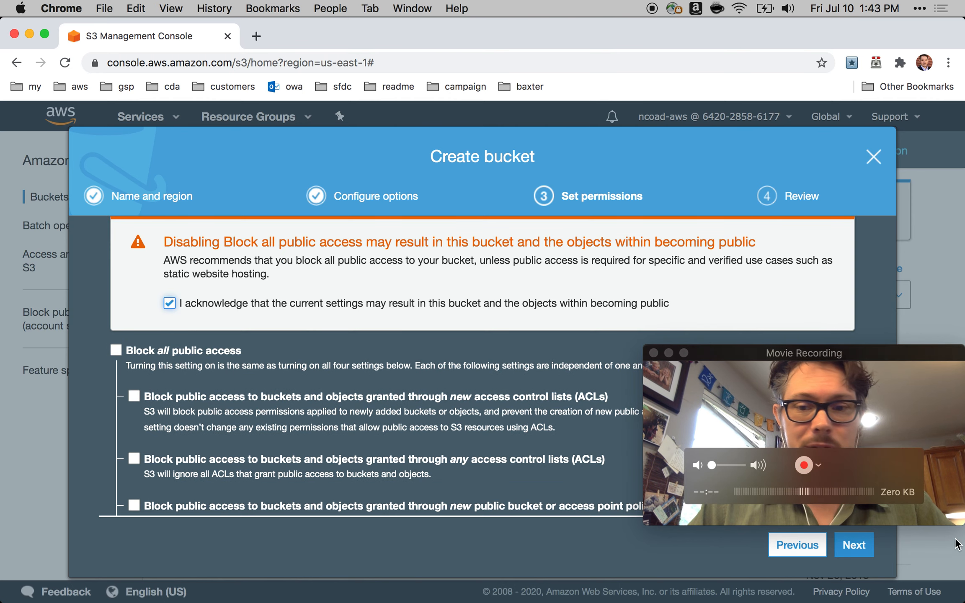
click(855, 546)
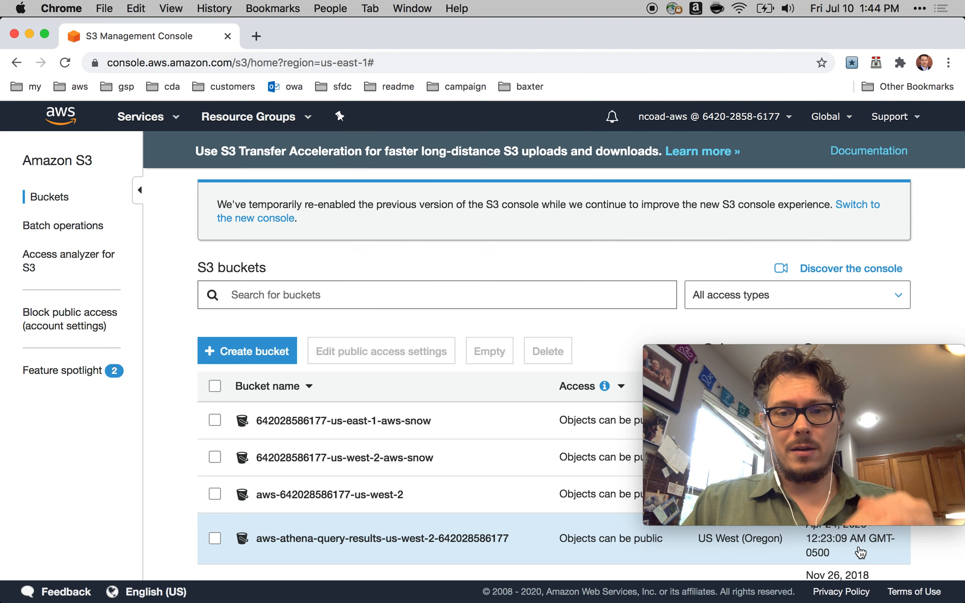
- Open the ncoad-demo-03 bucket and create a folder named videos with encryption set to None (Use bucket settings)
scroll(463, 435, down, 15)
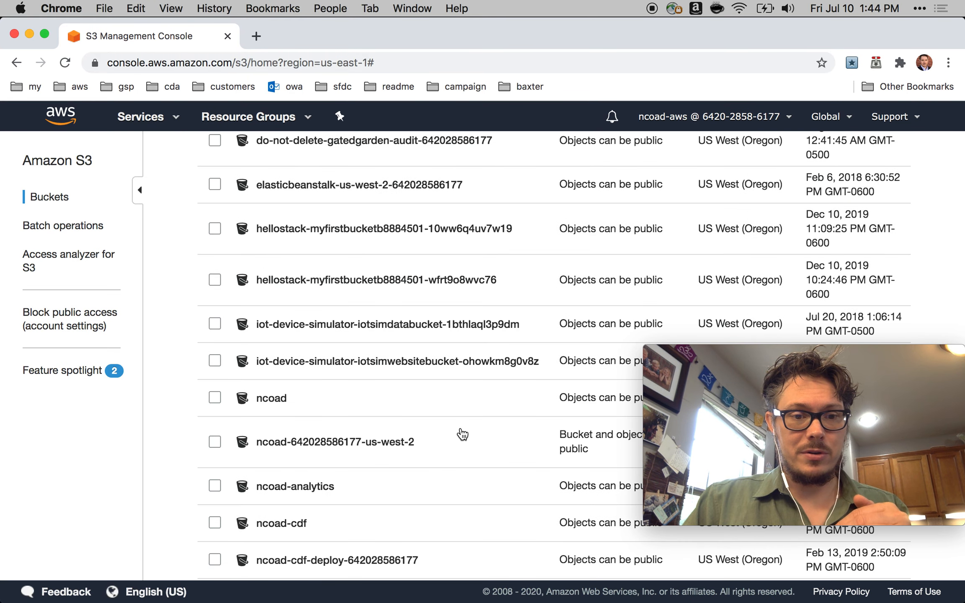
scroll(459, 433, down, 5)
click(333, 417)
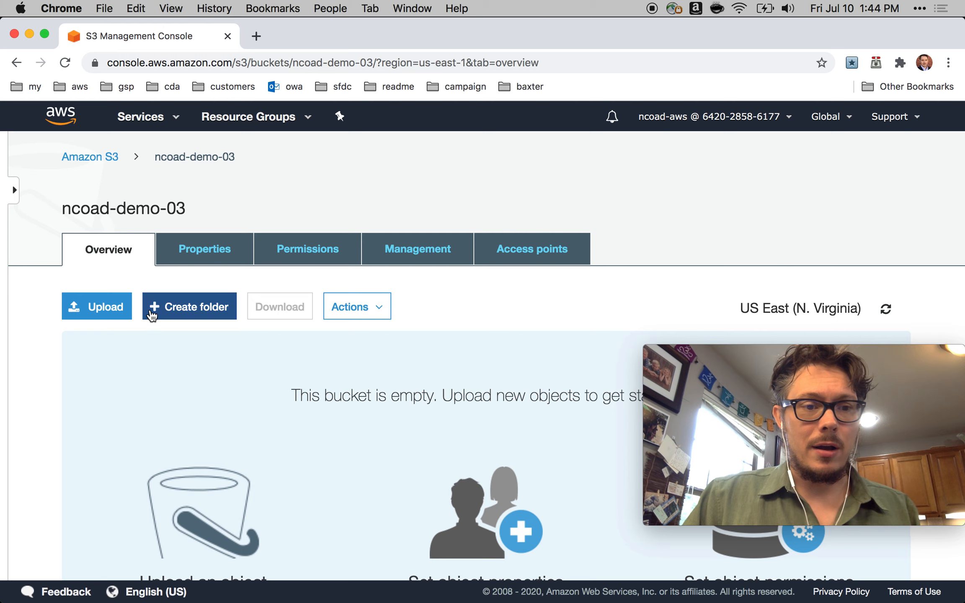
click(192, 311)
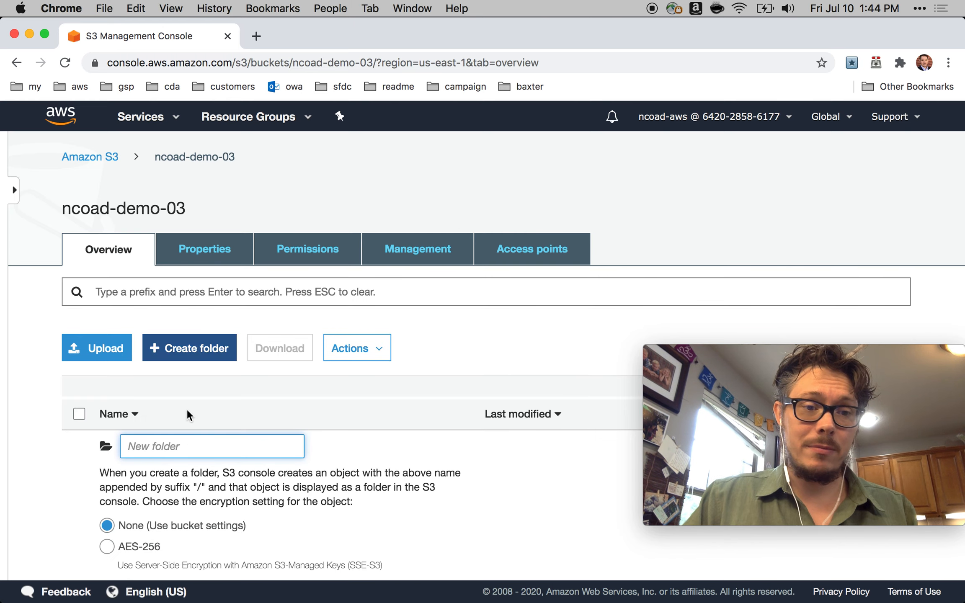
text(videos)
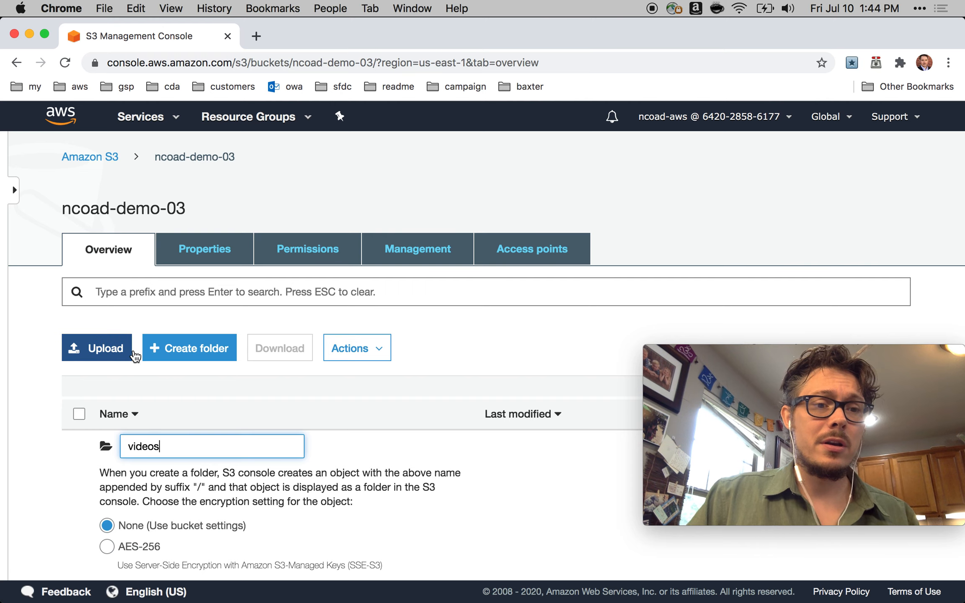
scroll(181, 432, down, 3)
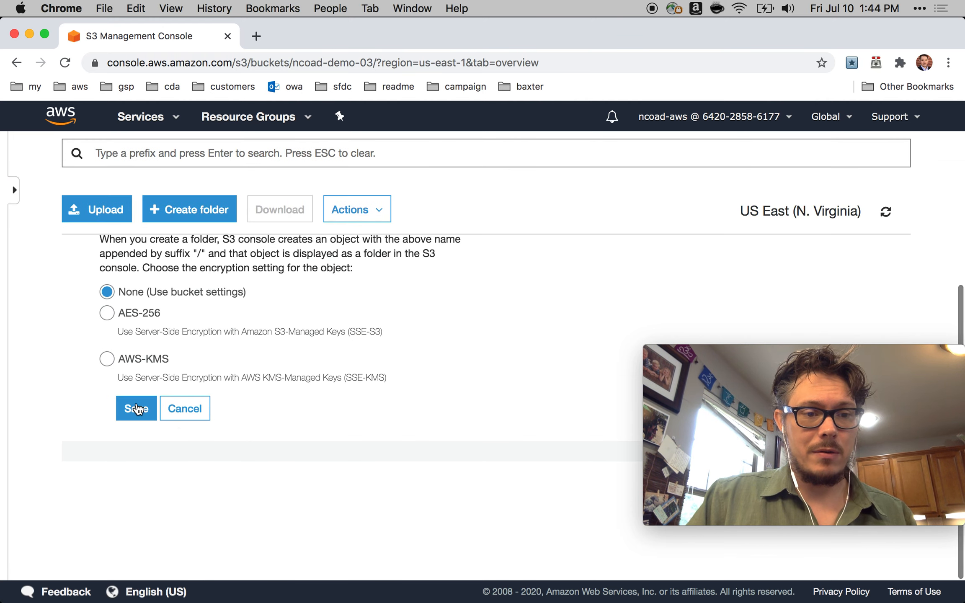
click(136, 408)
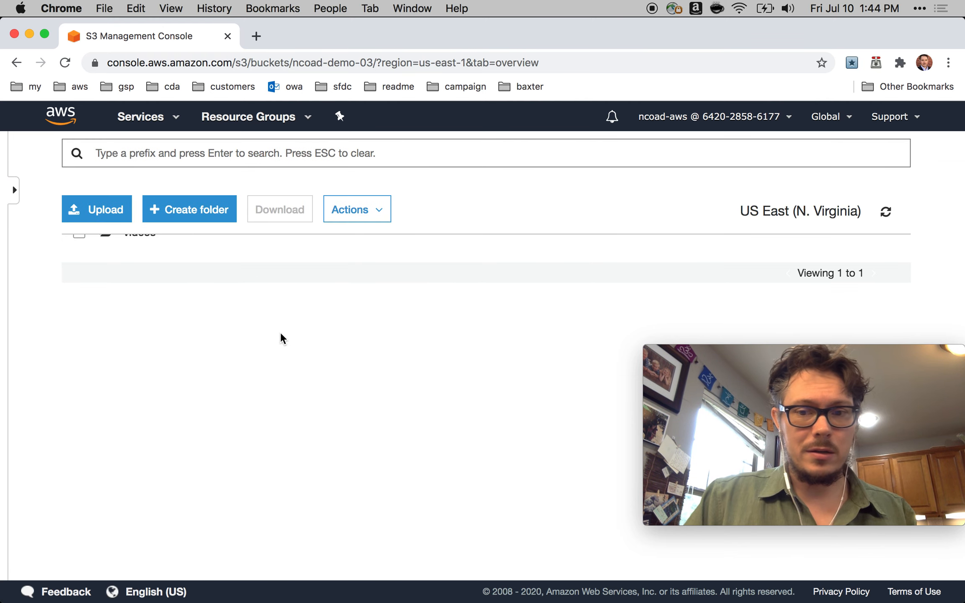
- Start an upload in the videos folder and add "Screw you guys, I'm going home, Eric Cartman.mp4" from the vid clips folder
scroll(235, 356, up, 2)
click(147, 380)
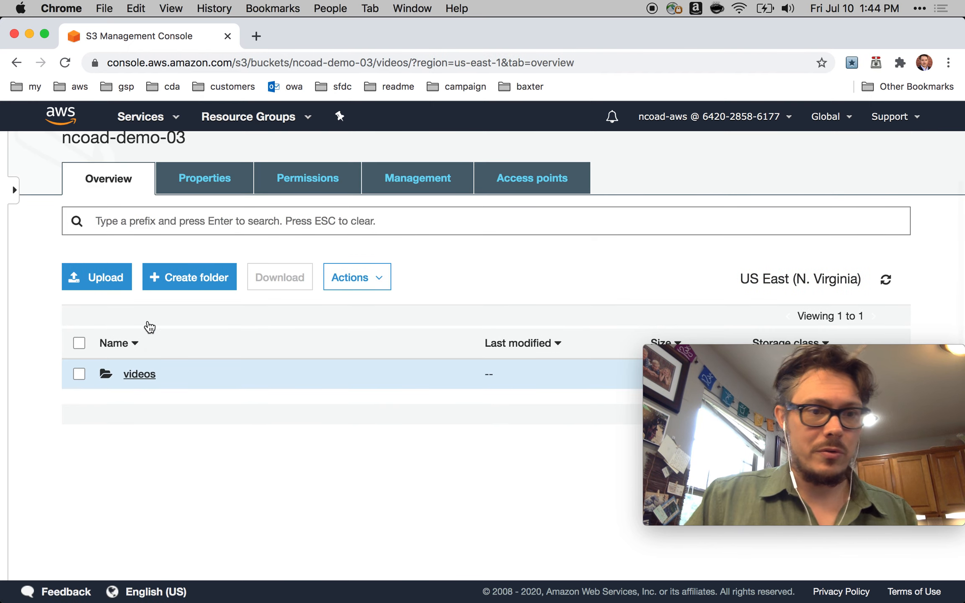
click(98, 354)
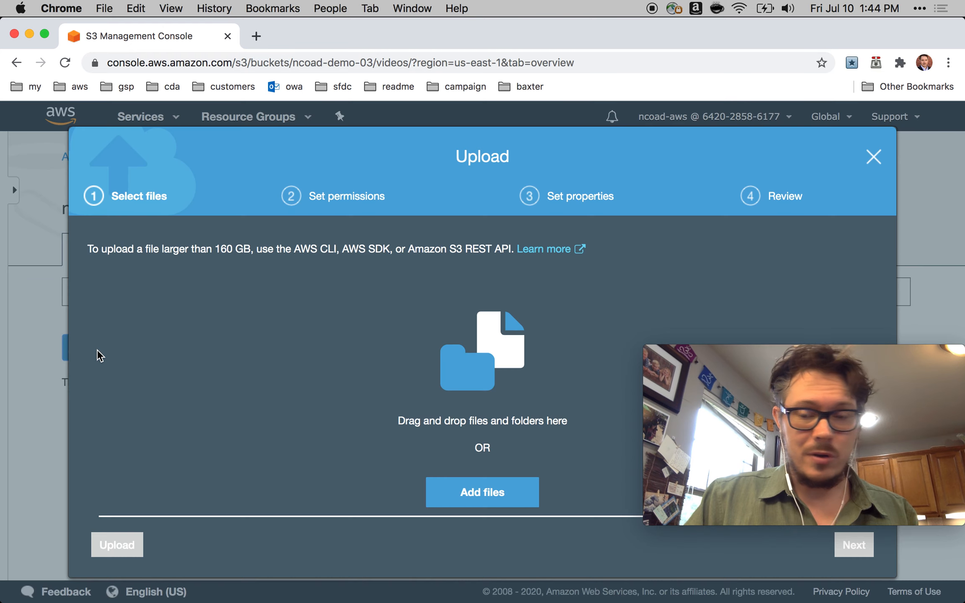
click(491, 492)
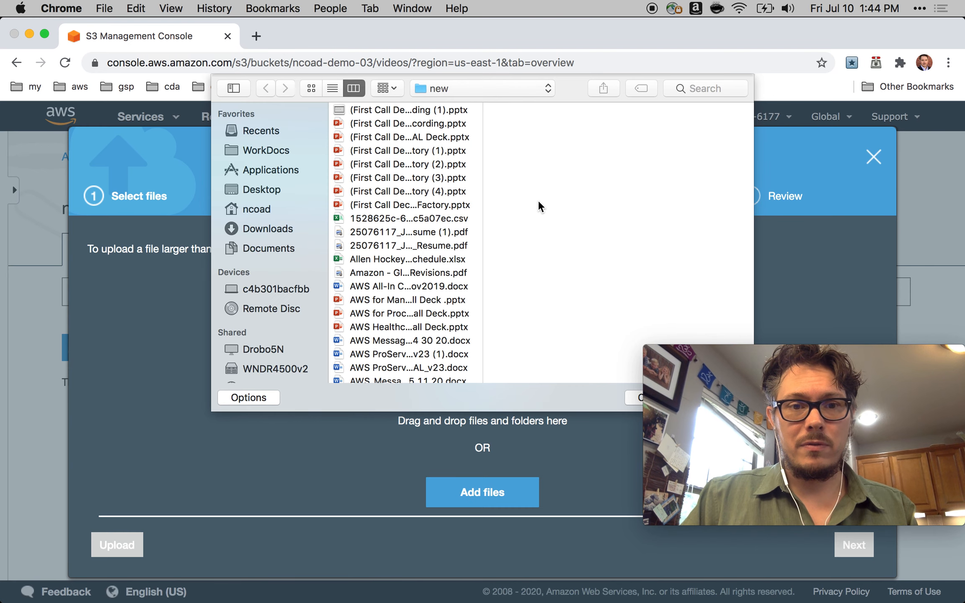
key(super+shift+g)
key(super+v)
click(594, 146)
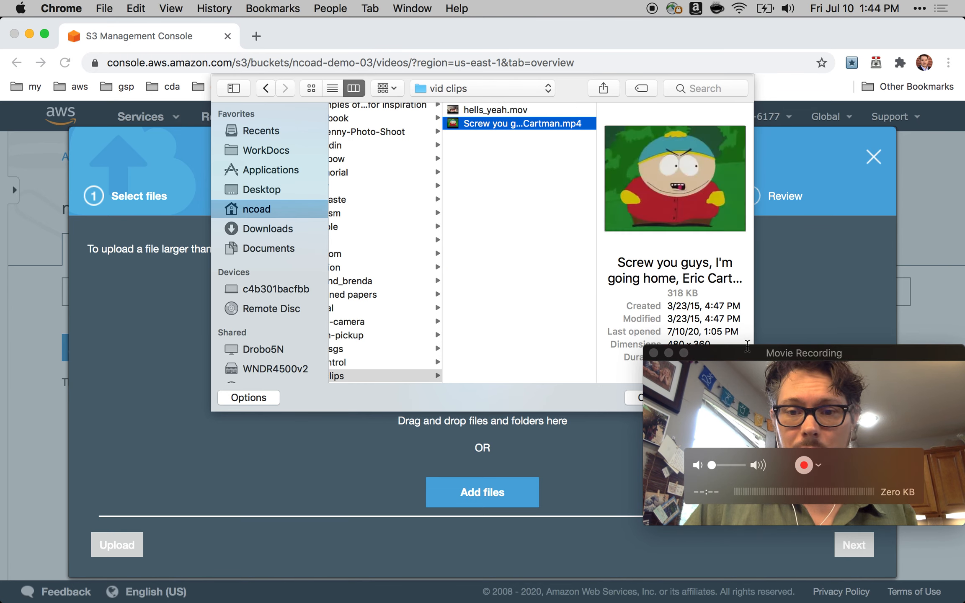
mouse_move(750, 353)
mouse_down()
mouse_move(752, 388)
mouse_move(731, 397)
mouse_move(759, 335)
mouse_up()
click(731, 397)
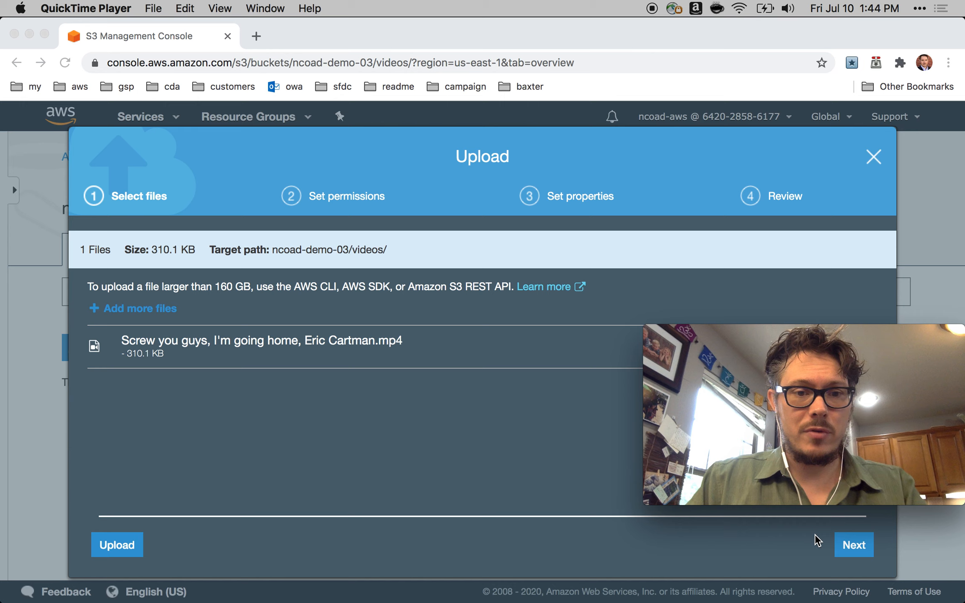
click(857, 551)
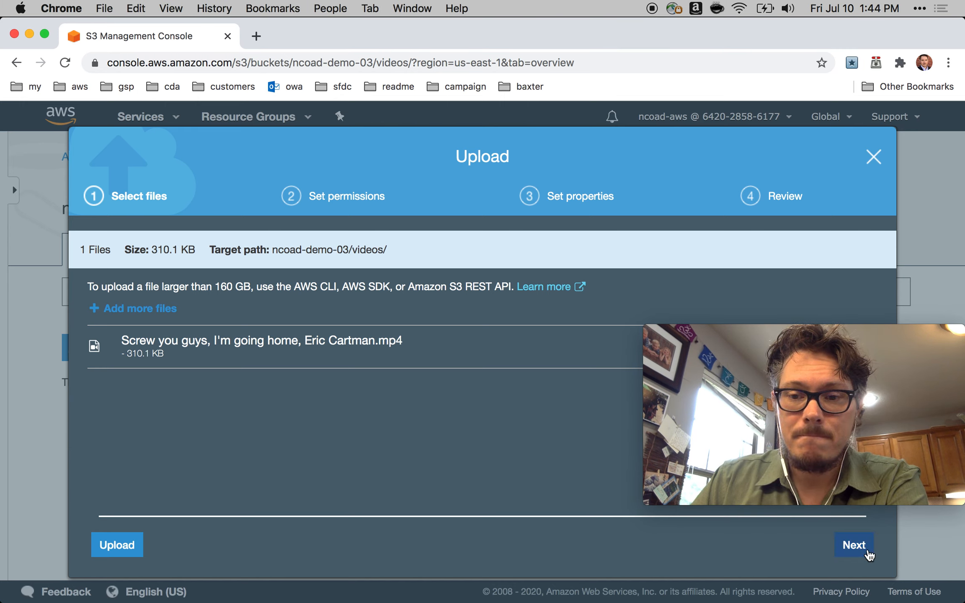
click(864, 557)
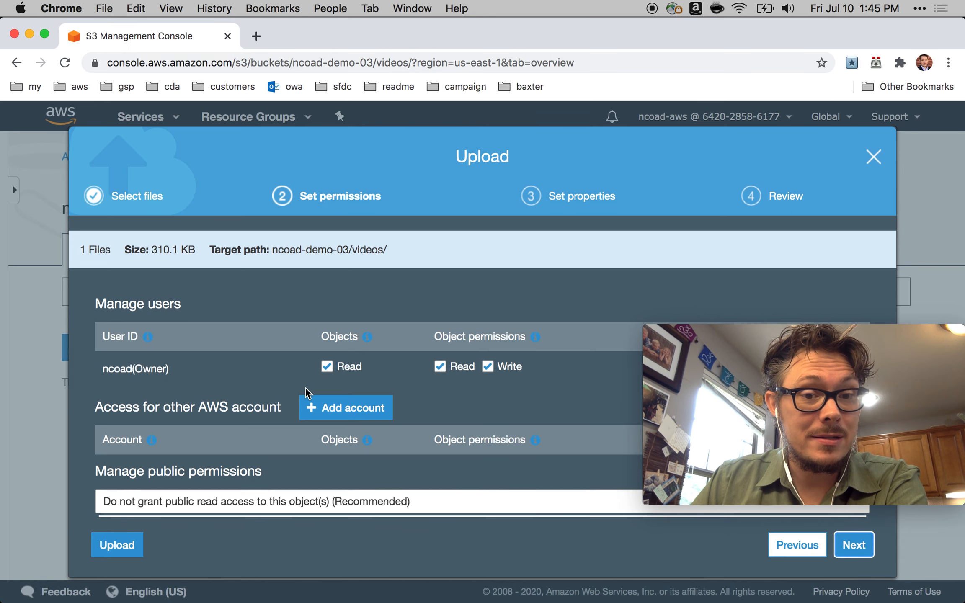
- Grant public read access to the video being uploaded, keep the Standard storage class, and proceed to the upload review
scroll(224, 459, down, 3)
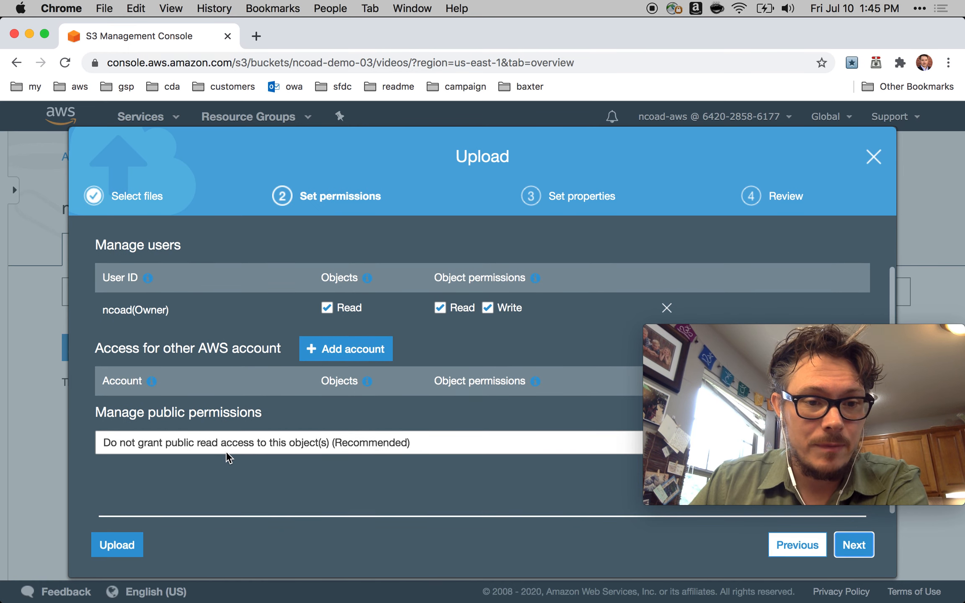
click(251, 450)
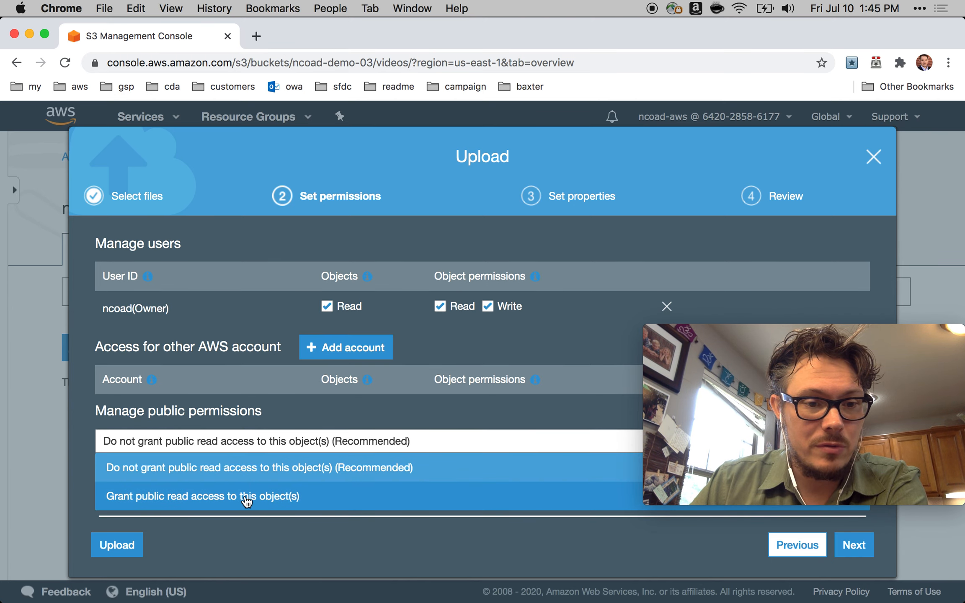
click(261, 500)
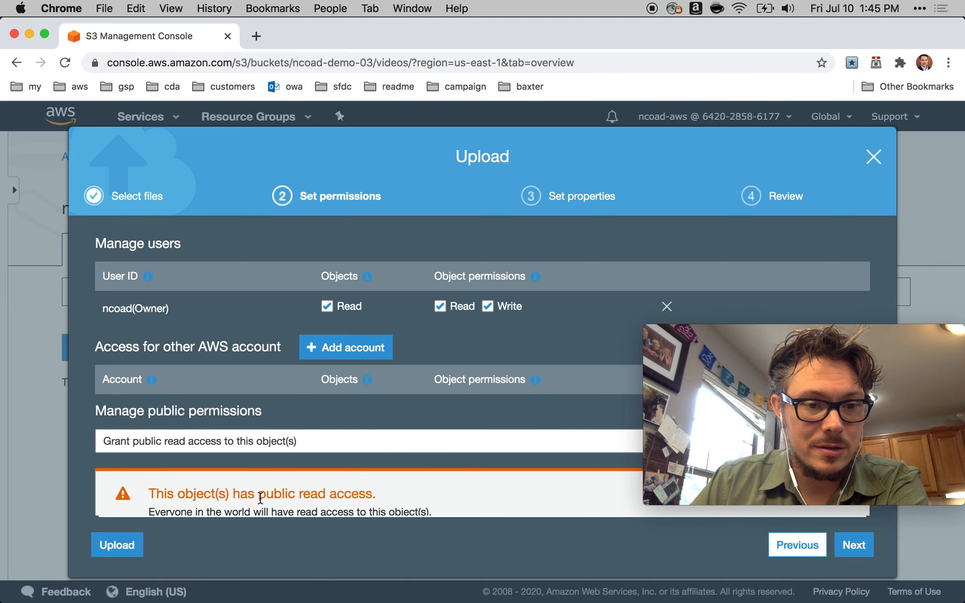
scroll(260, 498, down, 3)
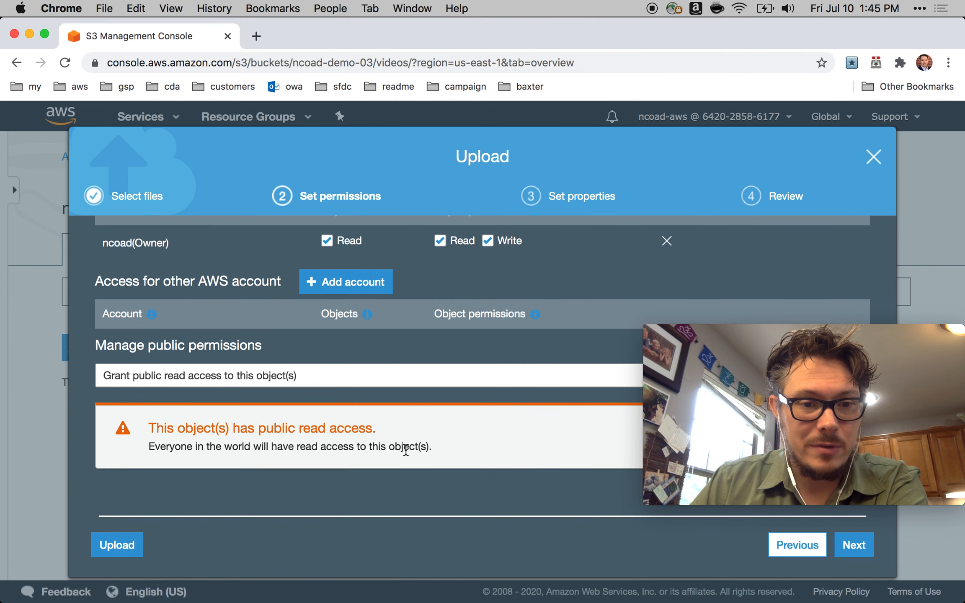
click(857, 546)
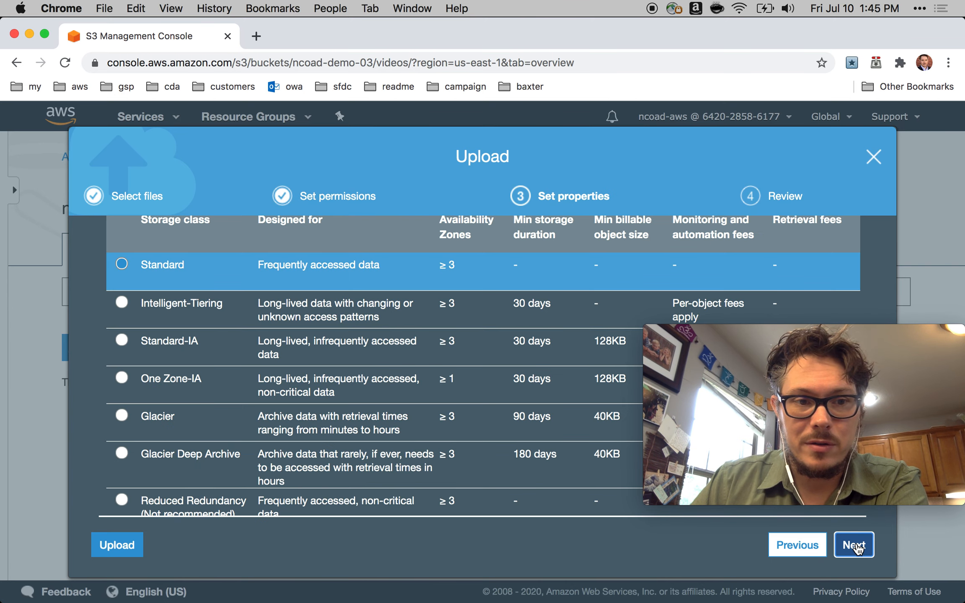
click(857, 546)
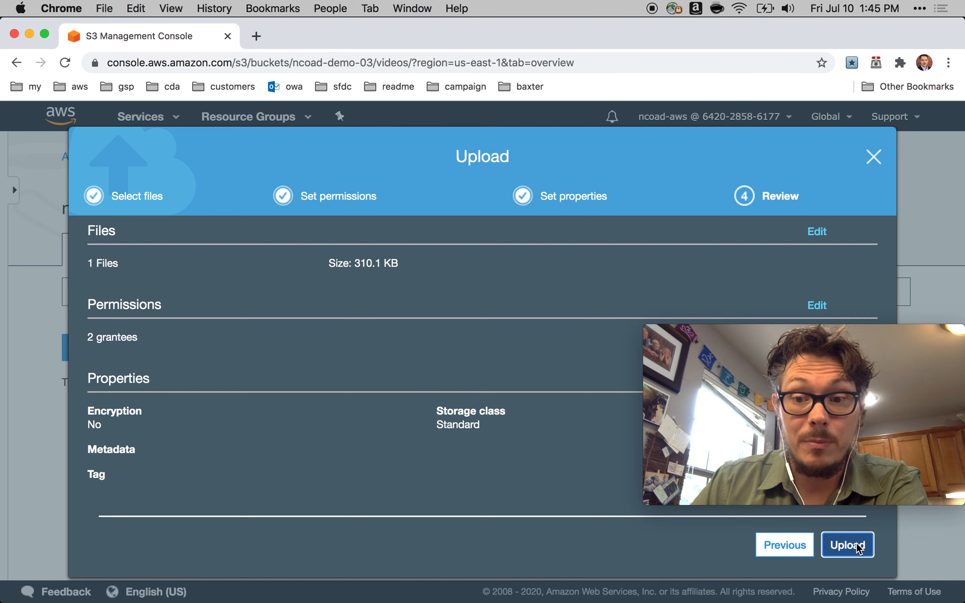
- Upload the reviewed video to the videos folder and open the uploaded file's details
click(857, 544)
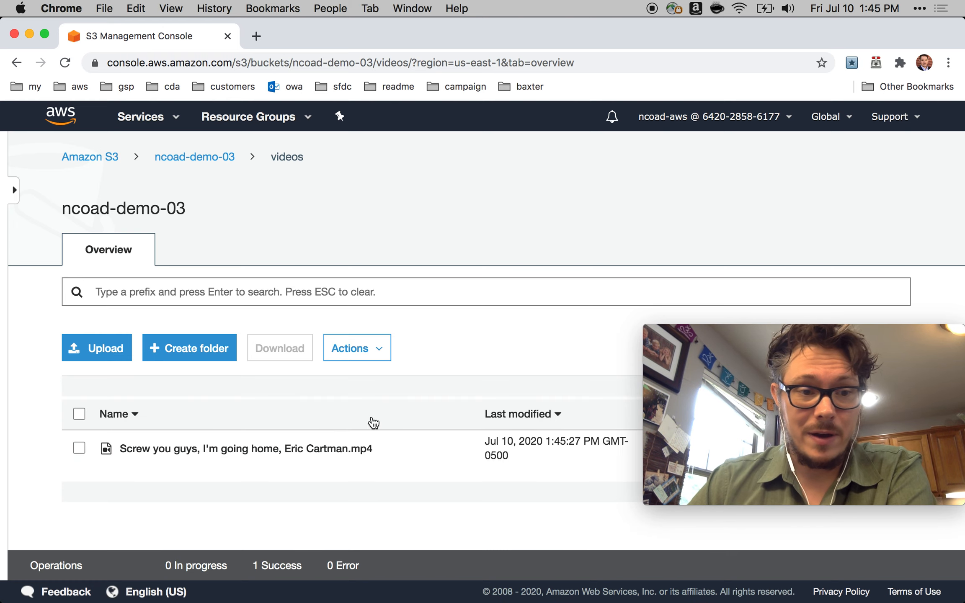
scroll(373, 423, down, 3)
click(300, 320)
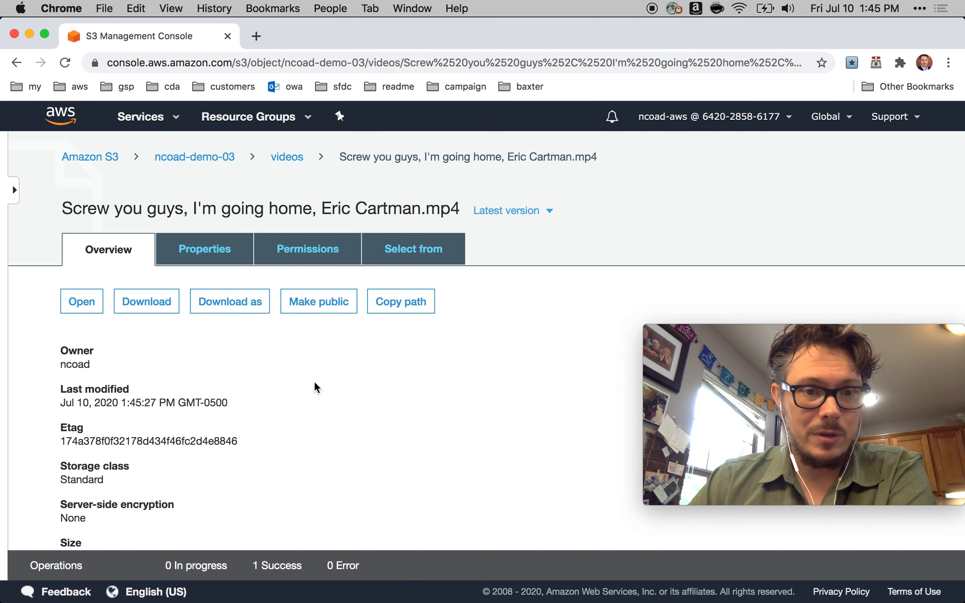
- Copy the video's object URL and make the object public
scroll(300, 368, down, 3)
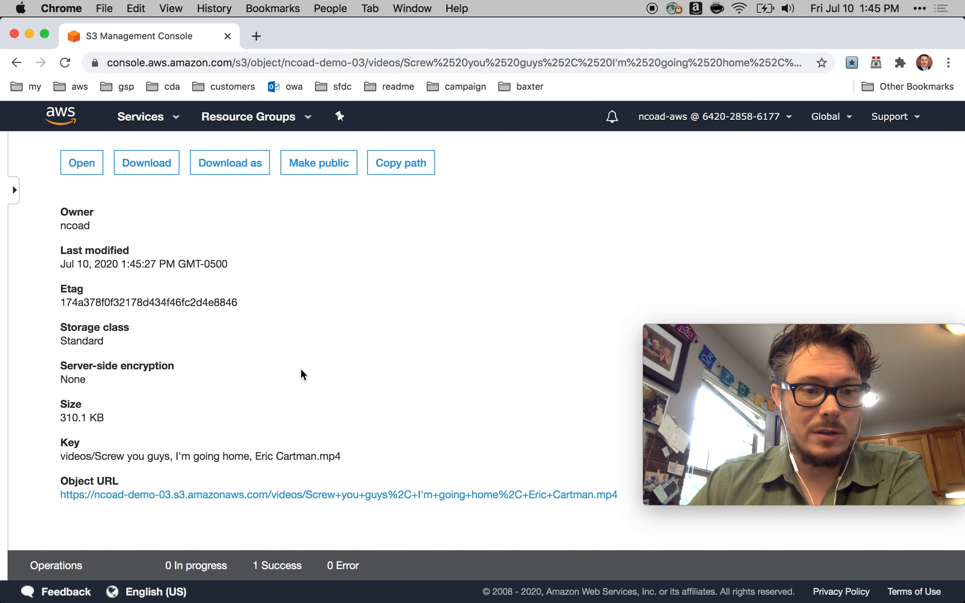
right_click(295, 497)
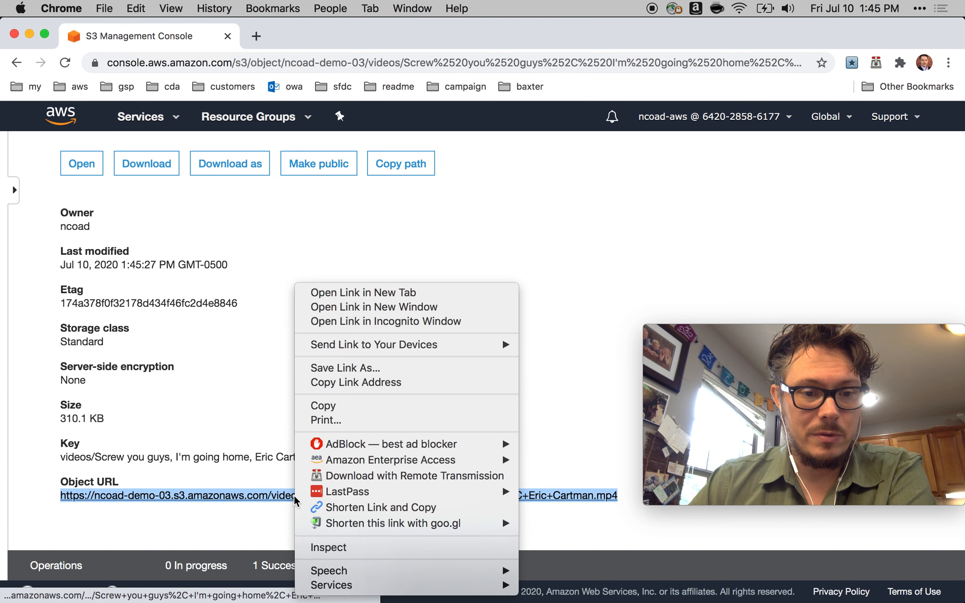
click(341, 407)
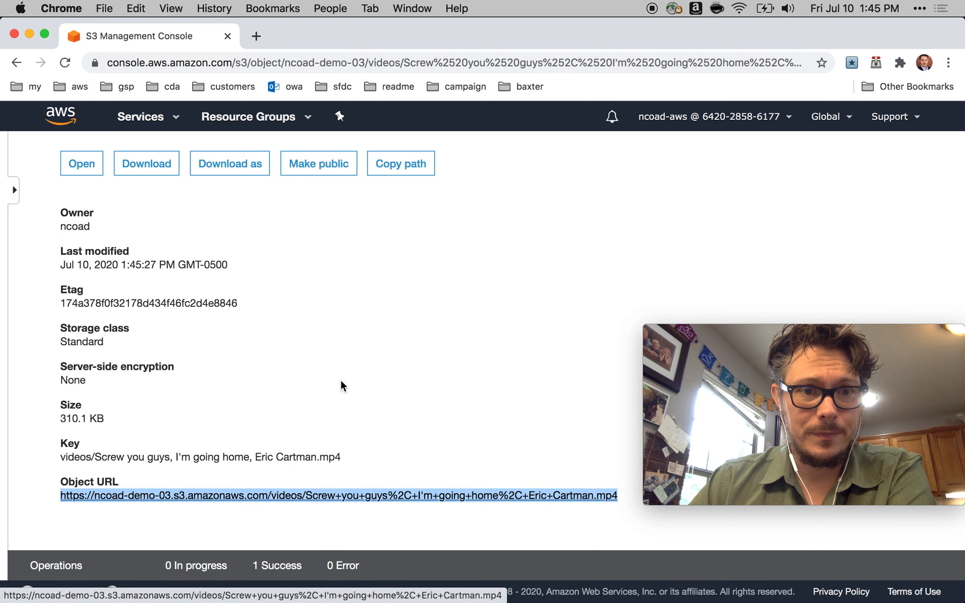
click(327, 168)
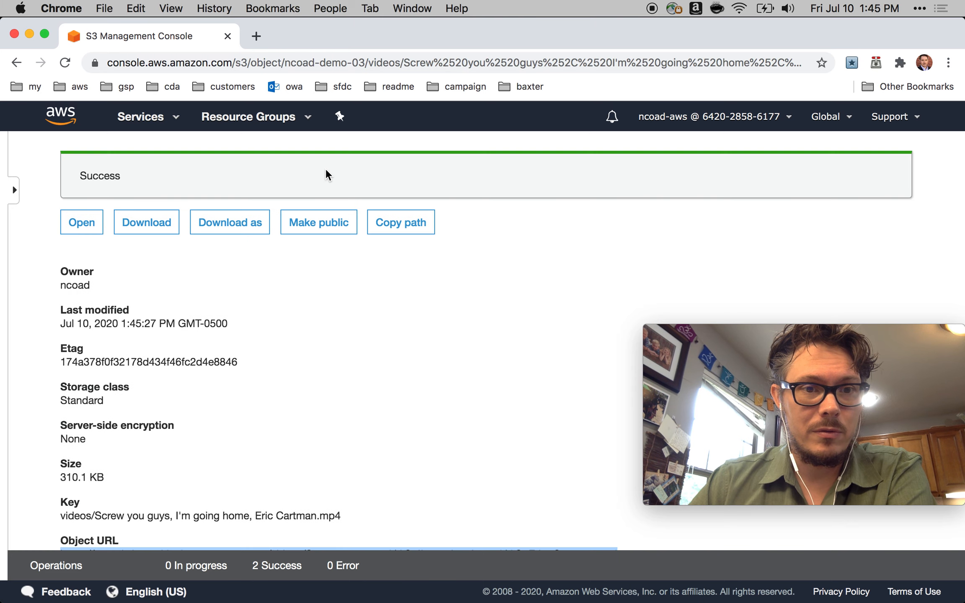
- Open the copied object URL in a new browser tab, then play the video briefly and pause it
scroll(340, 327, down, 3)
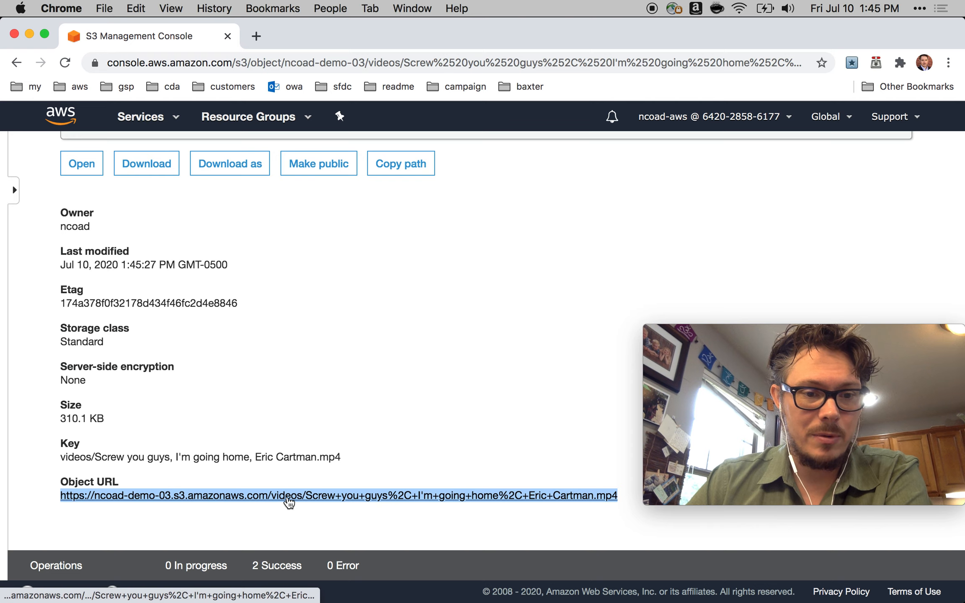
key(cmd+t)
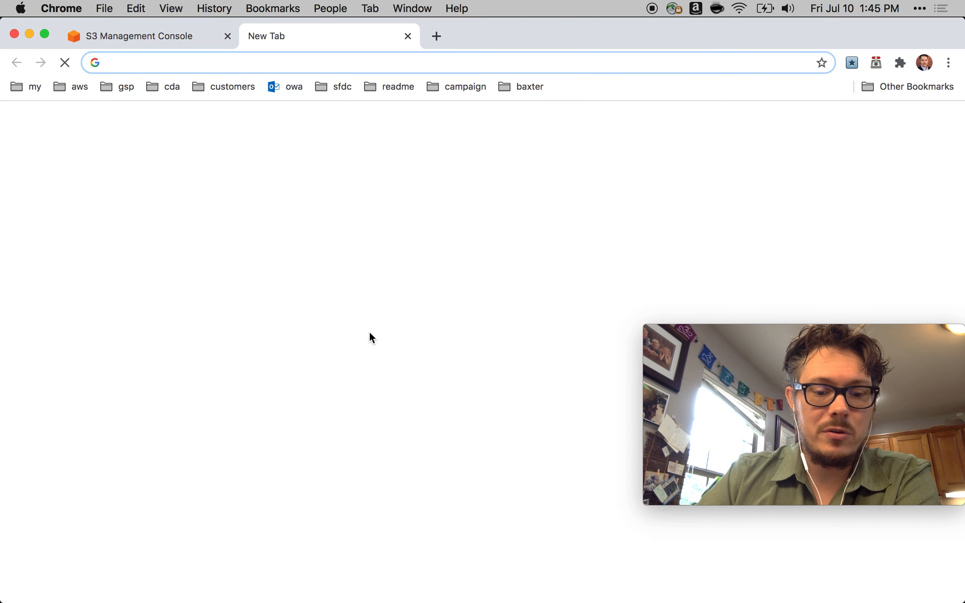
key(cmd+v)
key(Return)
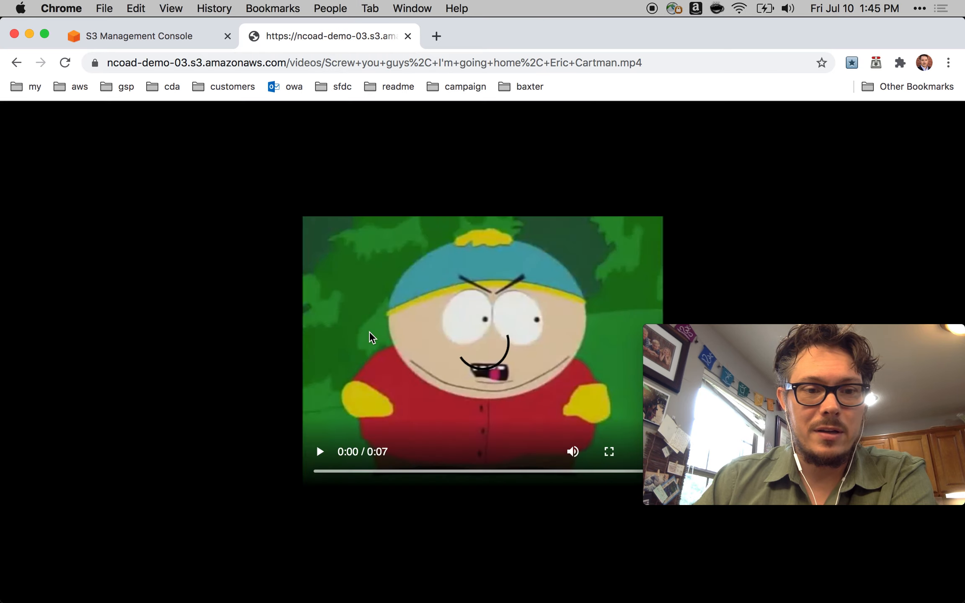
click(369, 331)
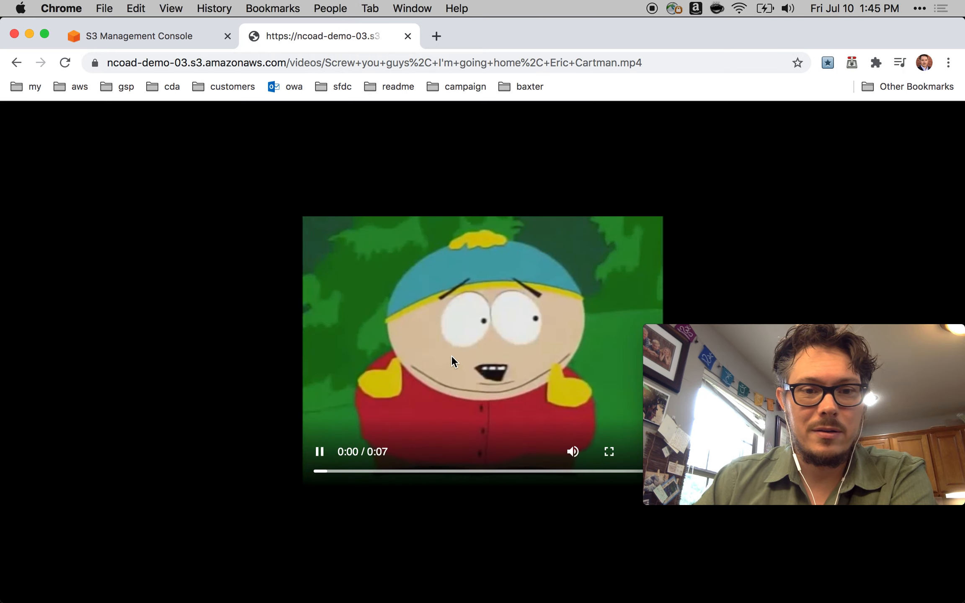
click(320, 452)
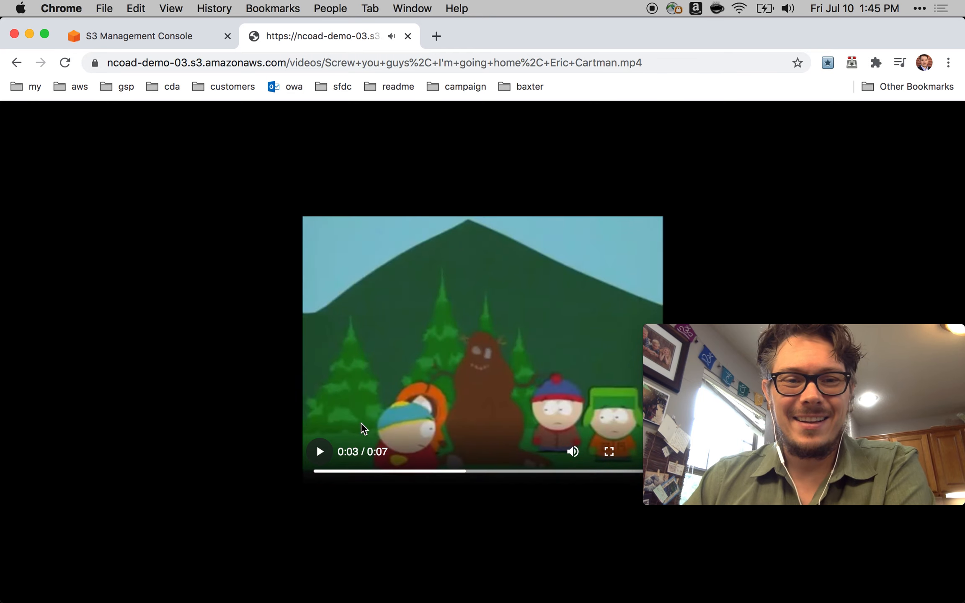